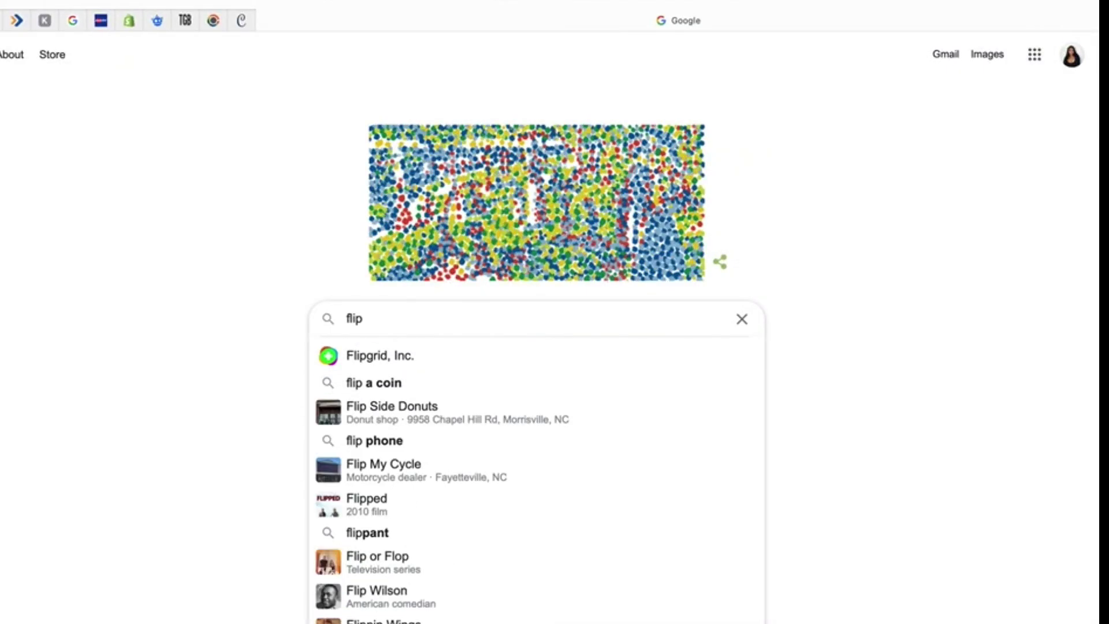
text( clock)
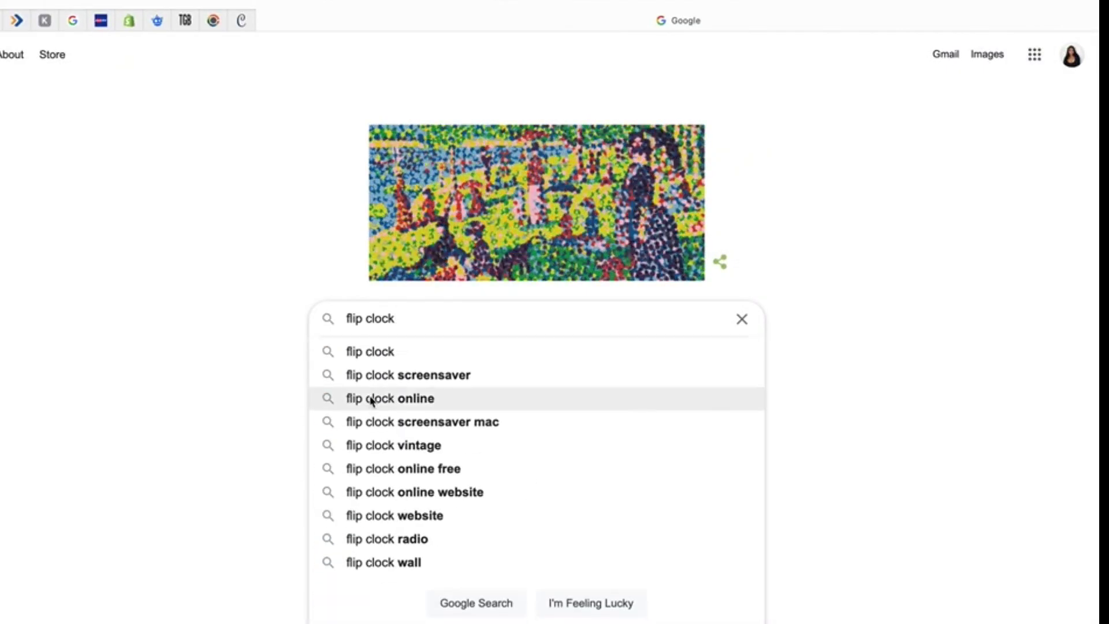
Search Google for 'flip clock screensaver' to bring up Fliqlo results
click(394, 382)
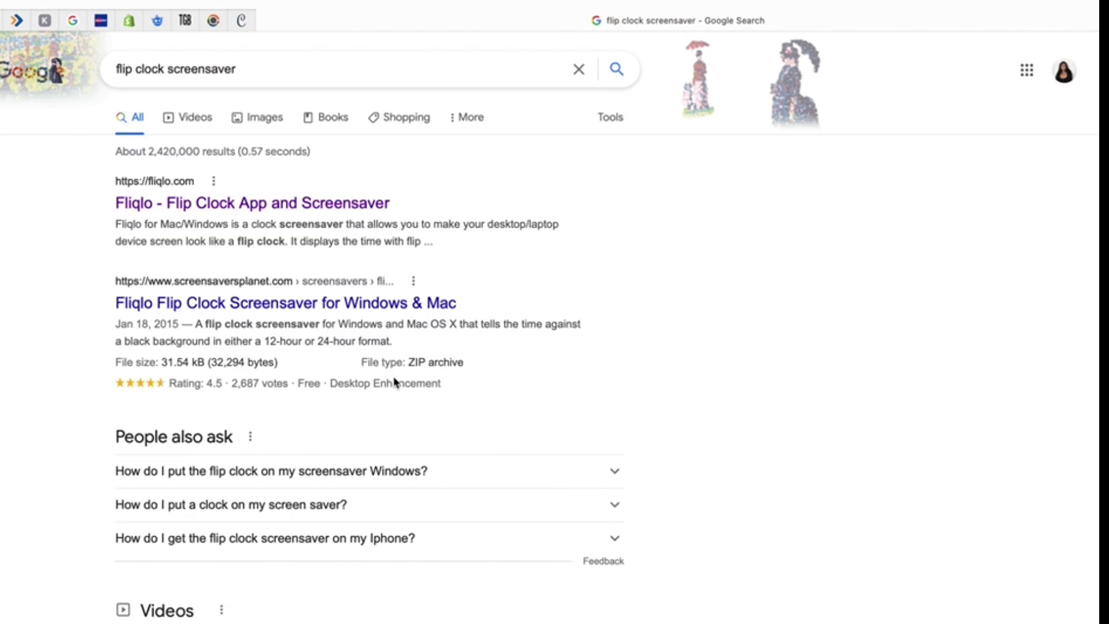
Download the free Fliqlo Mac version from its website and save Fliqlo 1.8.4.dmg
click(300, 206)
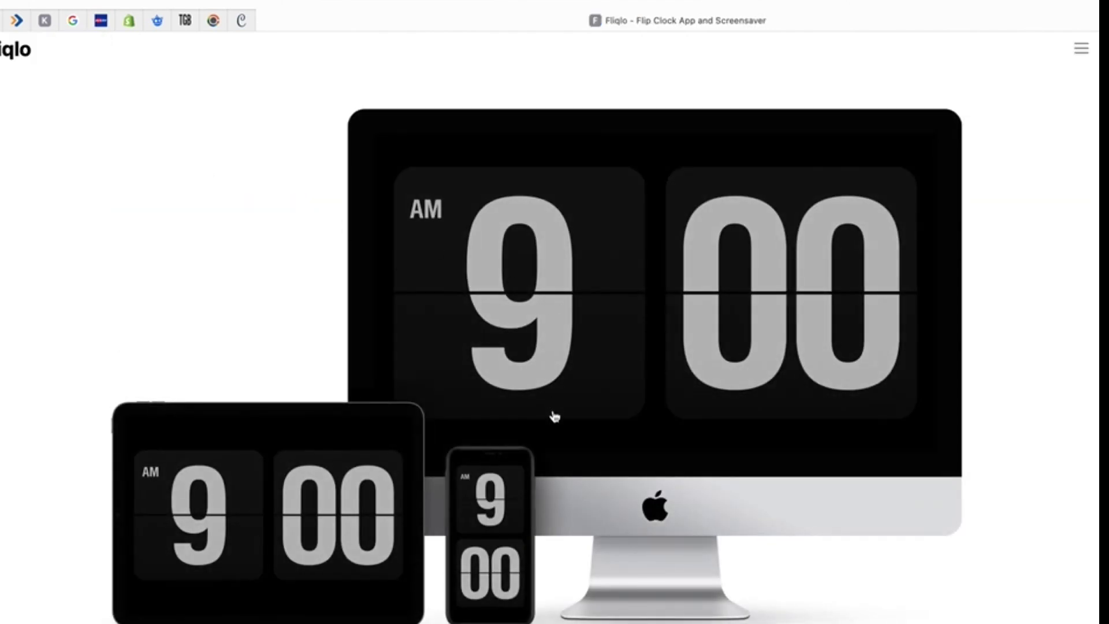
scroll(552, 416, down, 5)
scroll(554, 422, down, 1)
scroll(555, 423, up, 5)
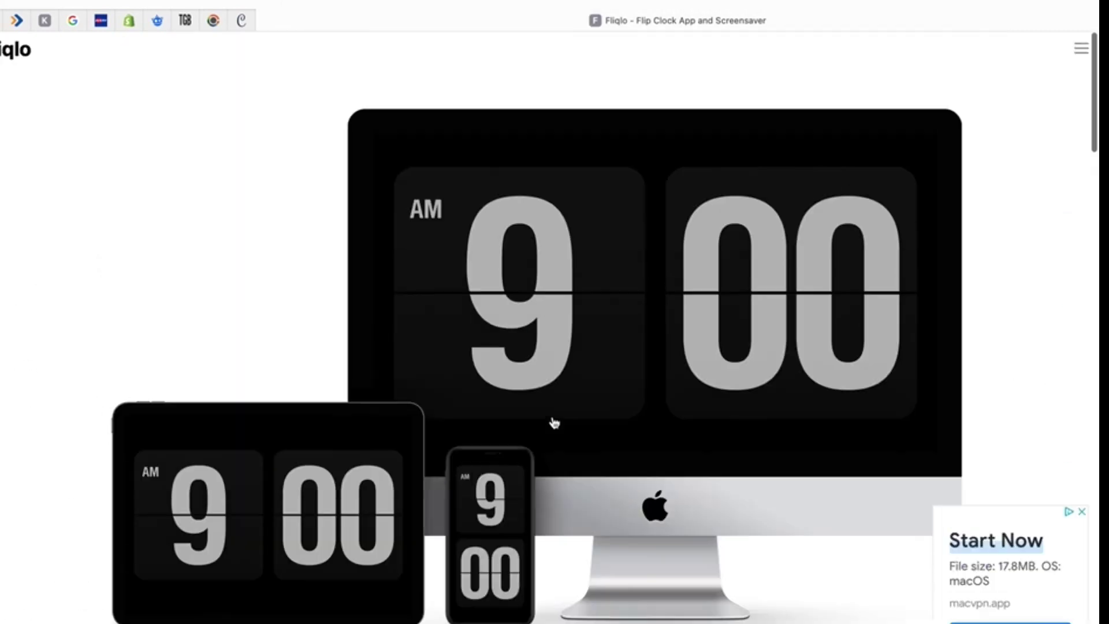
scroll(469, 354, down, 5)
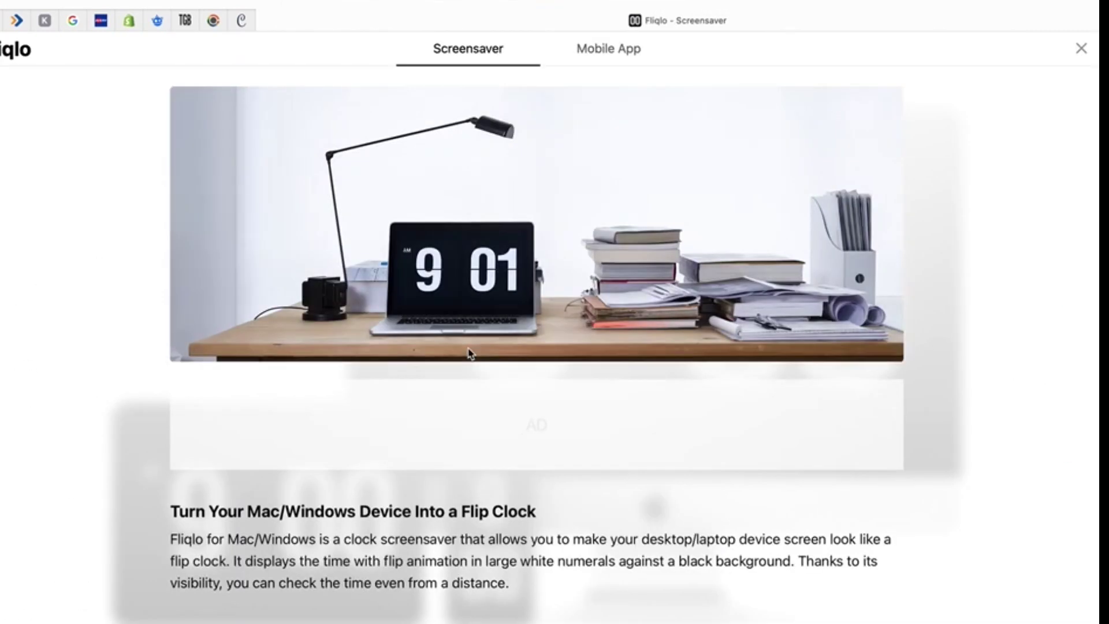
scroll(468, 352, down, 5)
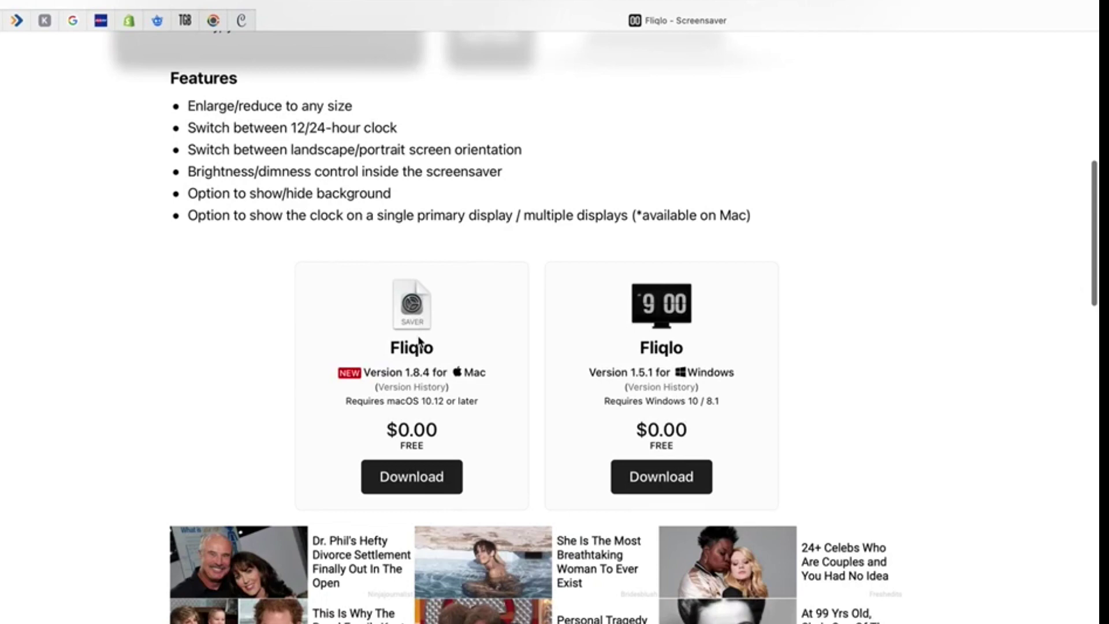
click(440, 477)
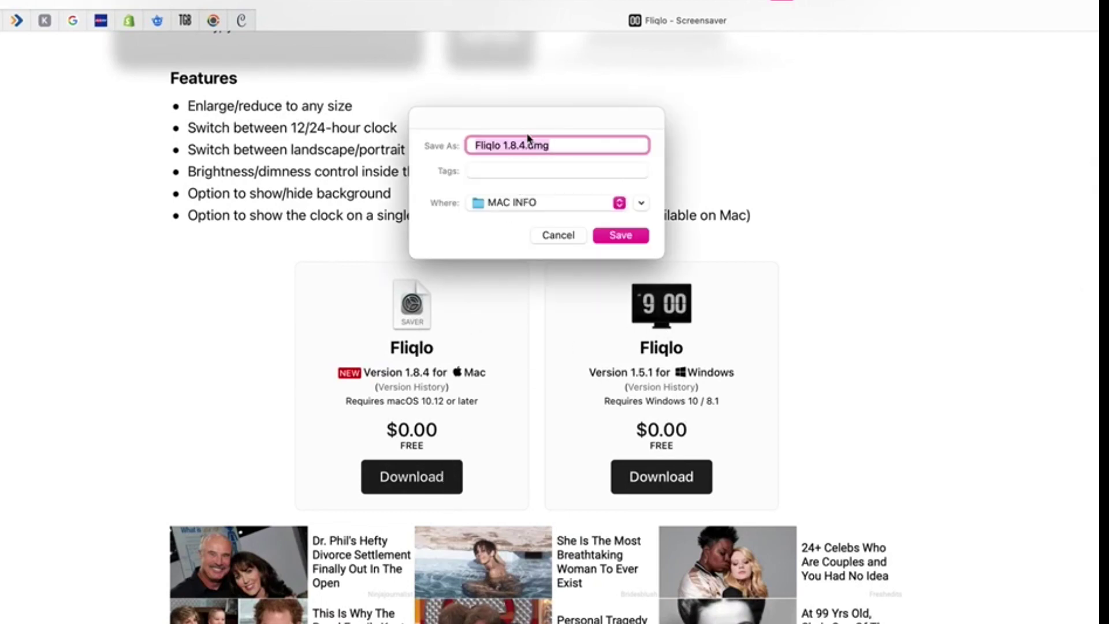
click(620, 234)
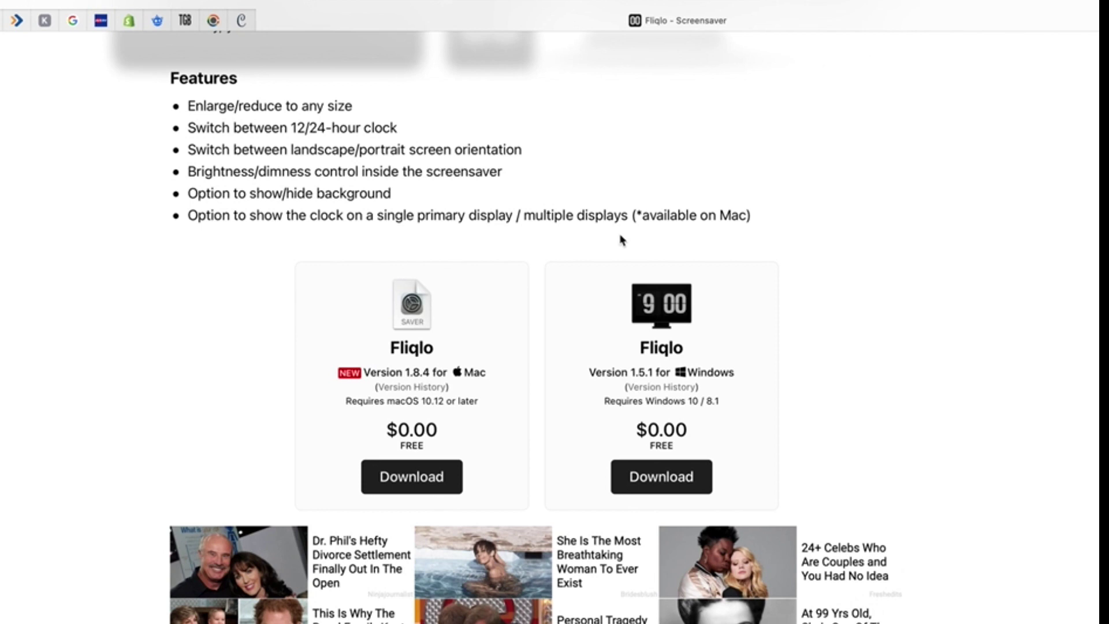
Mount Fliqlo 1.8.4.dmg from Chrome's downloads list to reveal Fliqlo.saver
click(787, 2)
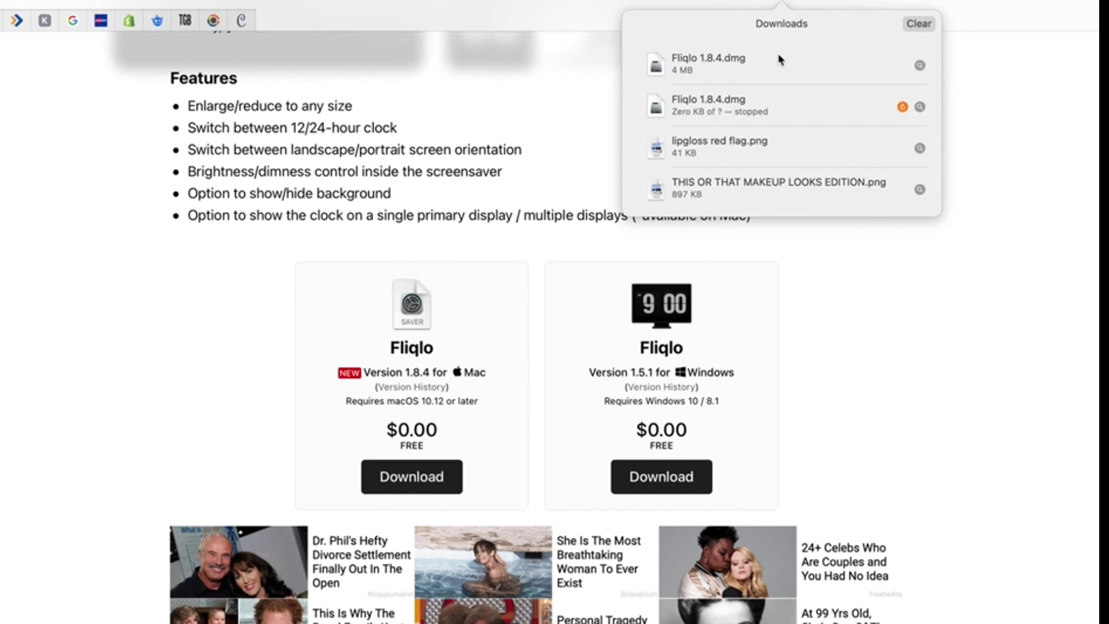
click(777, 69)
double_click(777, 70)
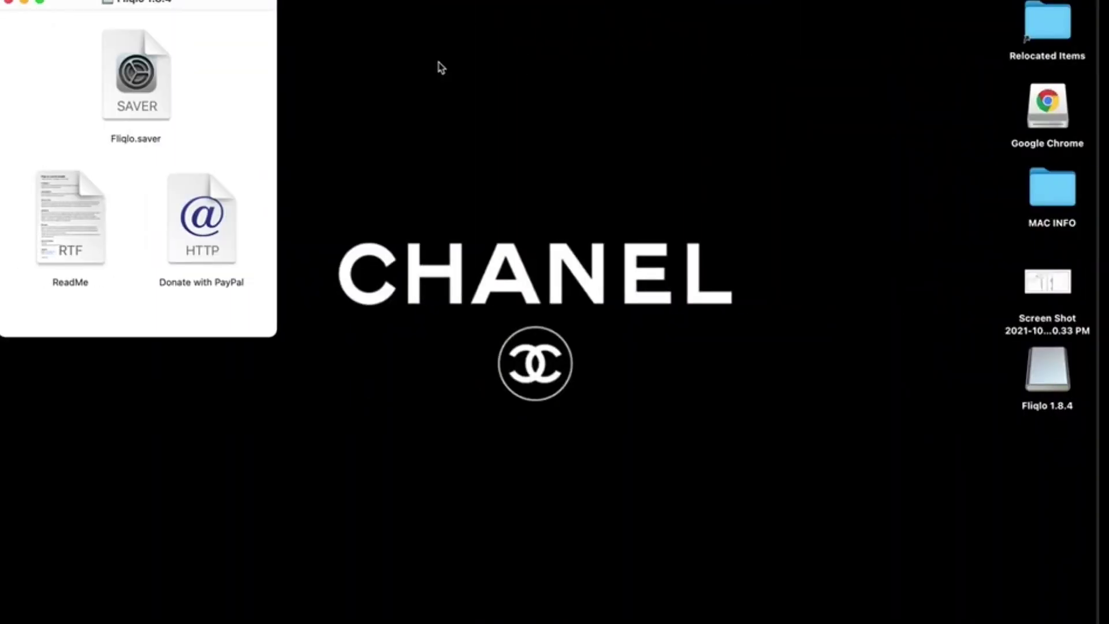
Install Fliqlo.saver with 'Install for this user only'
click(153, 76)
double_click(153, 77)
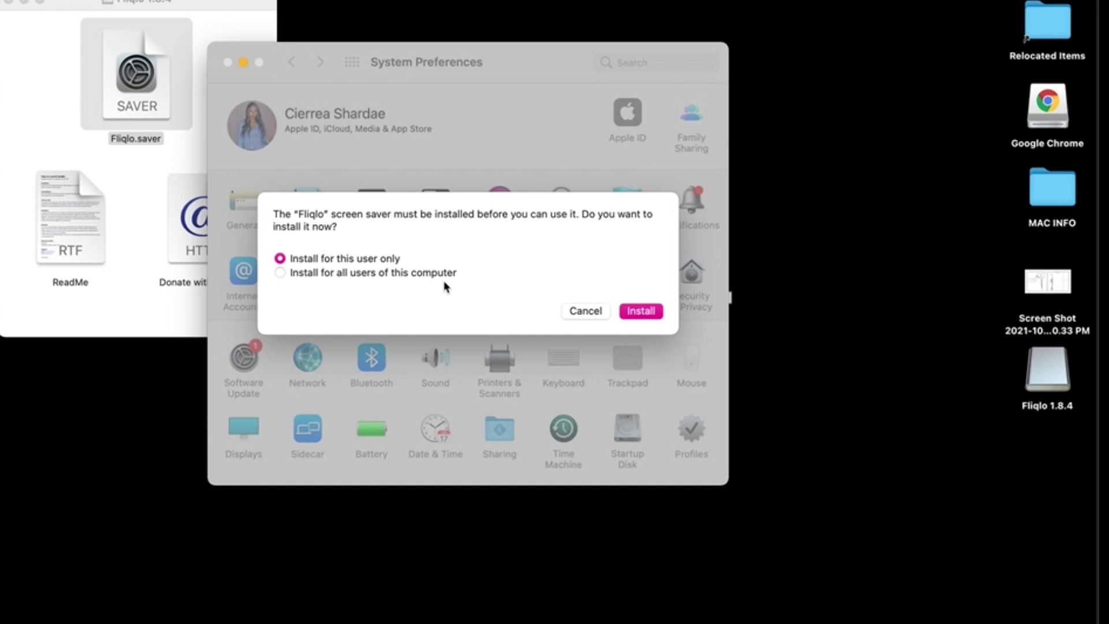
click(641, 313)
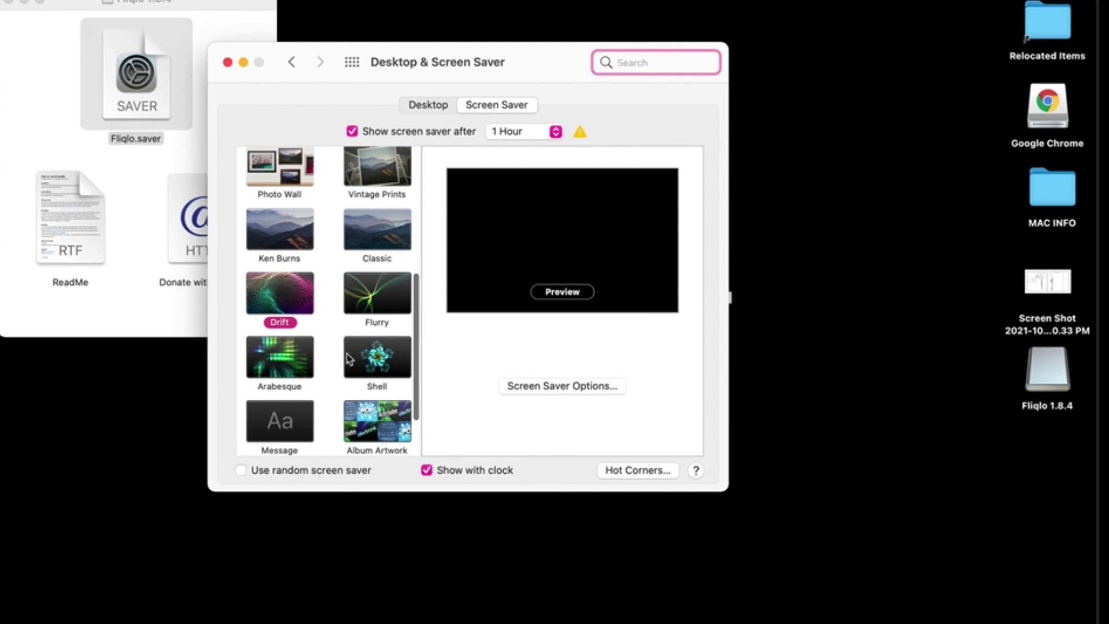
scroll(355, 397, down, 3)
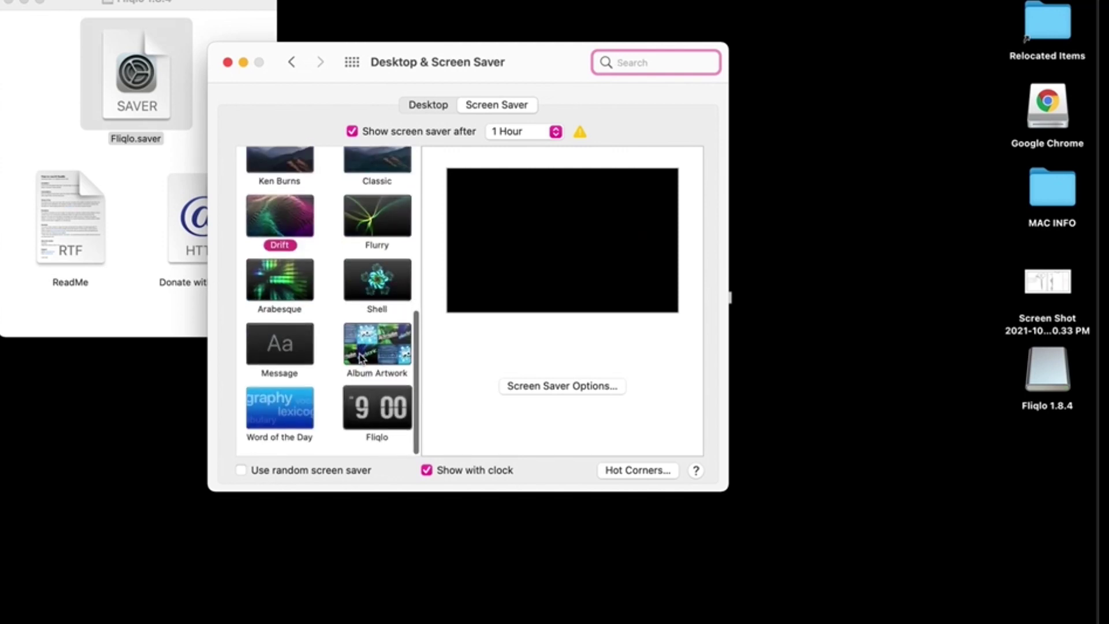
Select Fliqlo as the screen saver and set 'Show screen saver after' to 2 Minutes
click(370, 416)
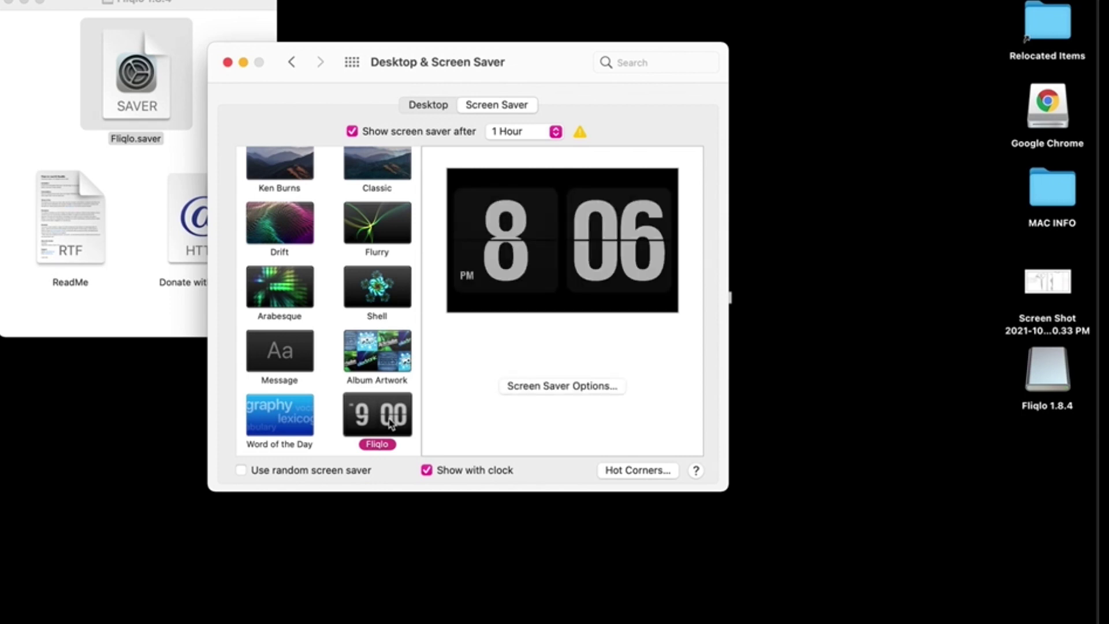
click(558, 132)
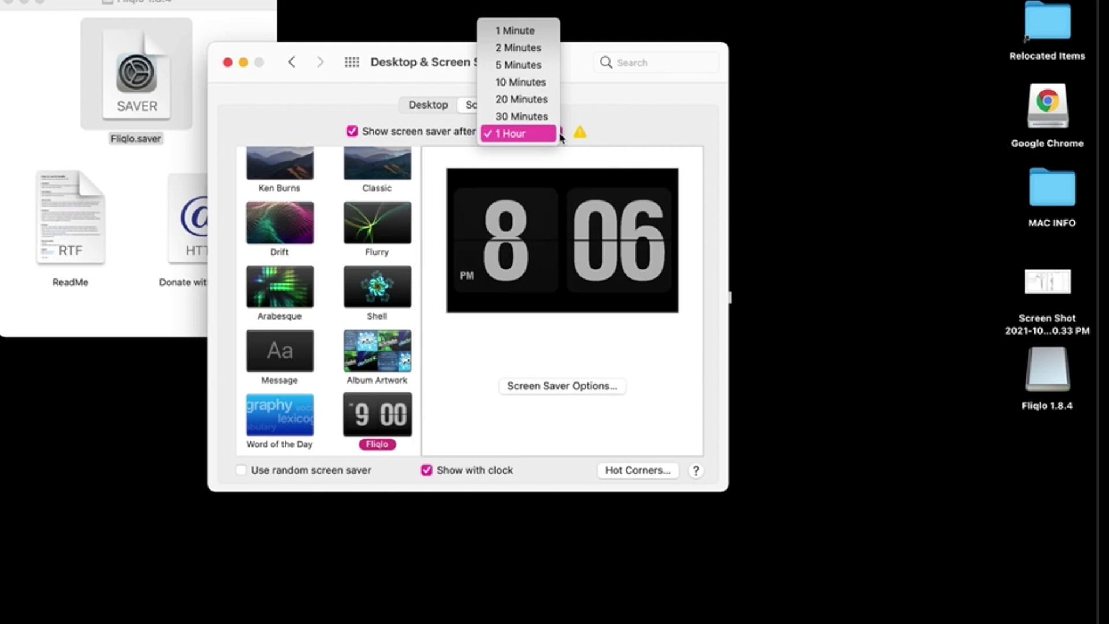
click(549, 49)
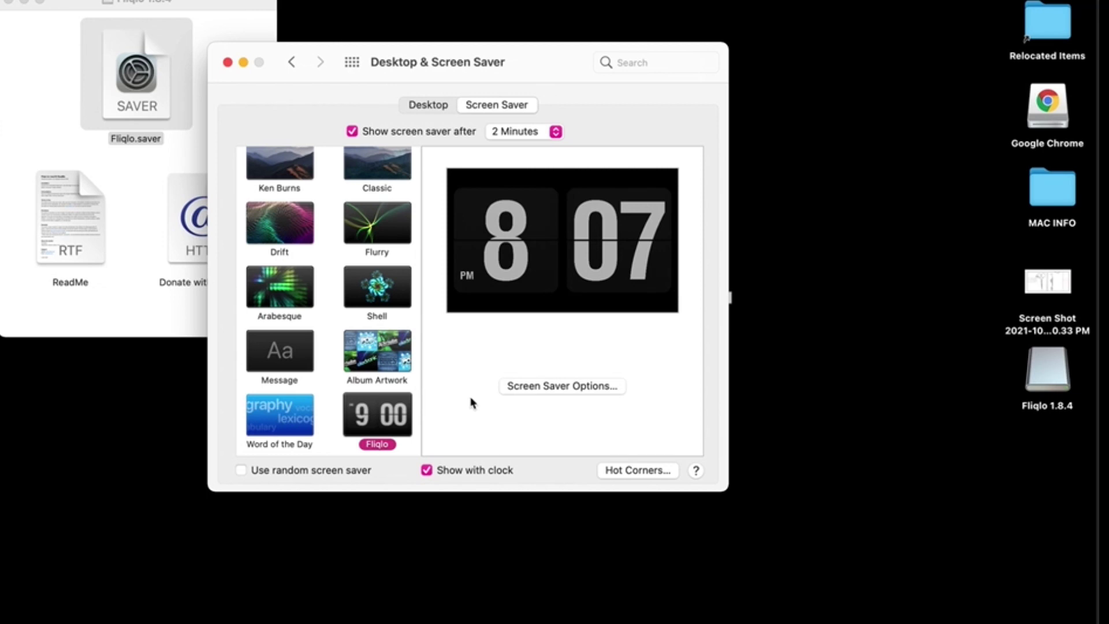
scroll(375, 238, up, 5)
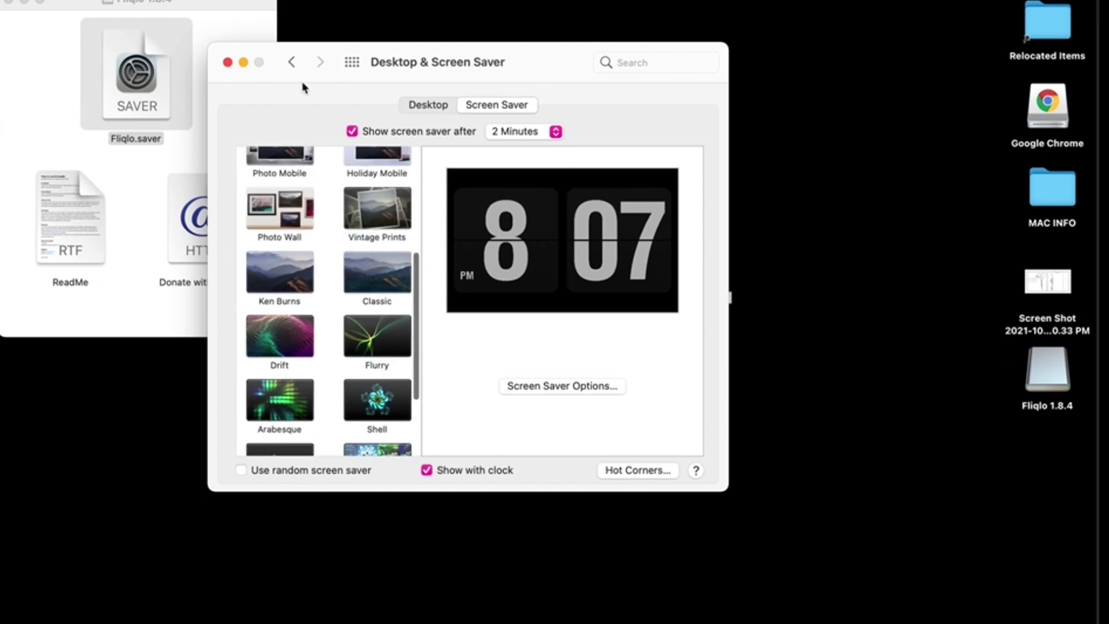
Reopen Desktop & Screen Saver from Show All and return to the Screen Saver tab
click(352, 62)
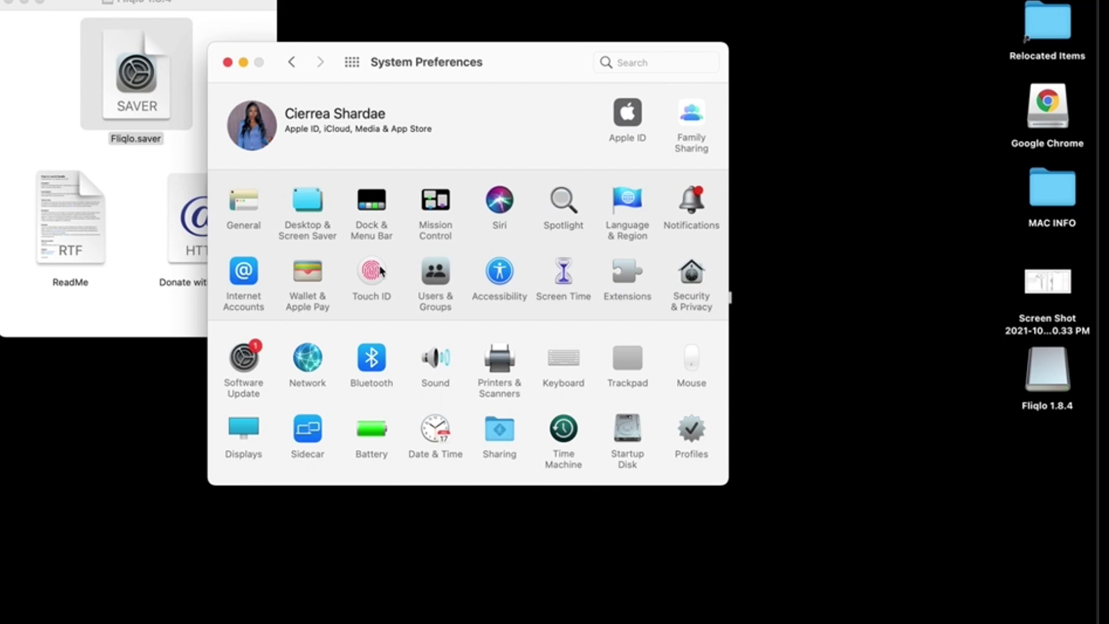
click(309, 208)
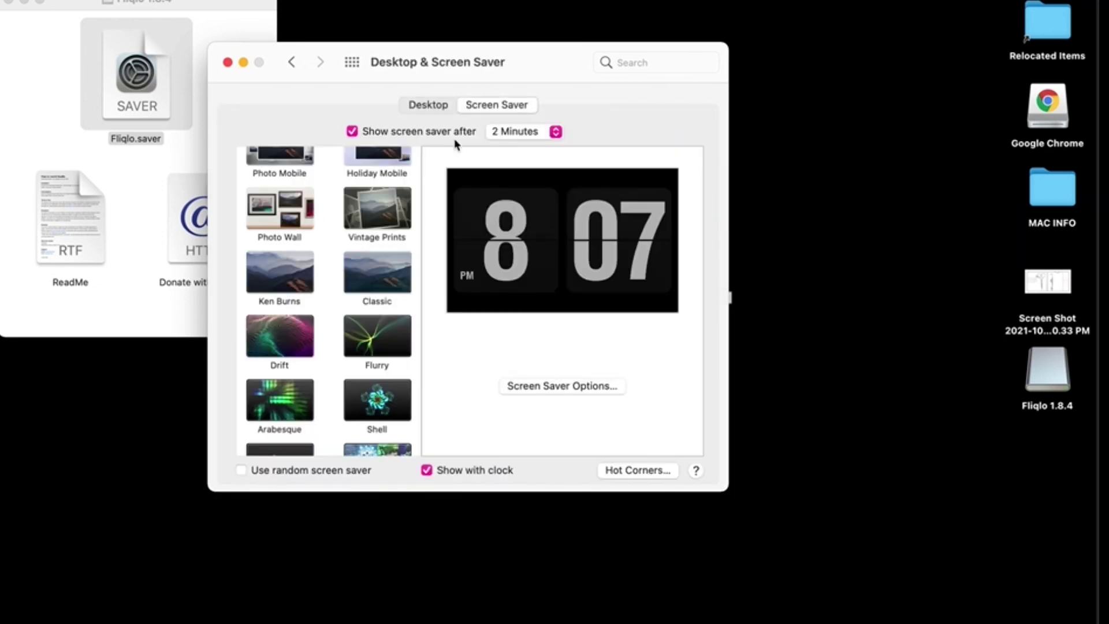
click(438, 112)
click(495, 109)
scroll(375, 300, down, 3)
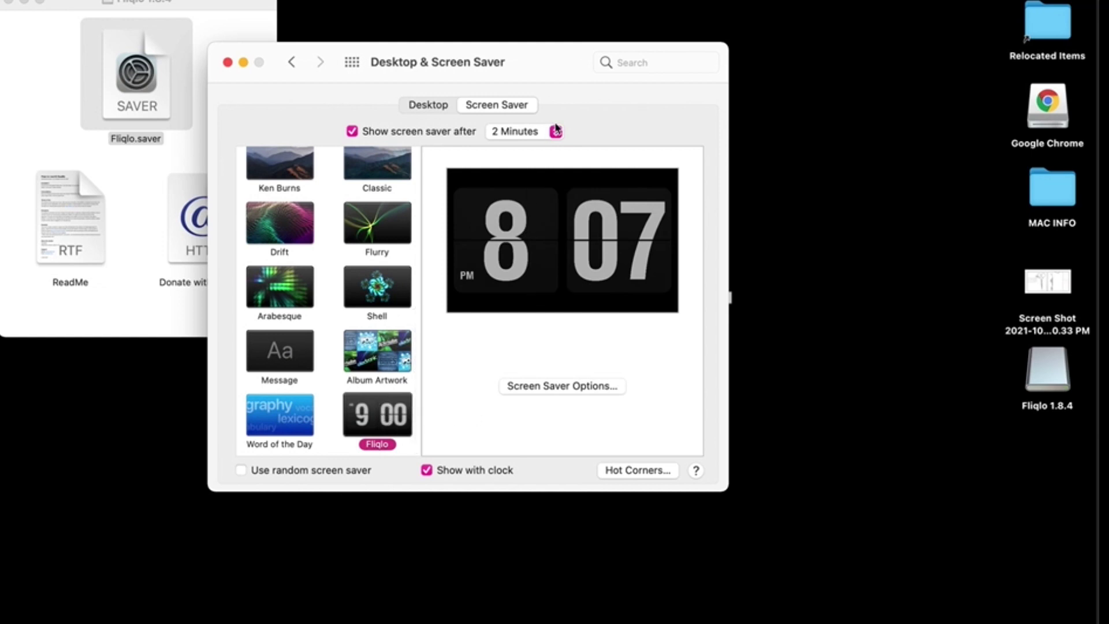
Toggle the idle-time start and confirm the 2 Minutes delay is kept
click(371, 132)
click(553, 136)
click(552, 137)
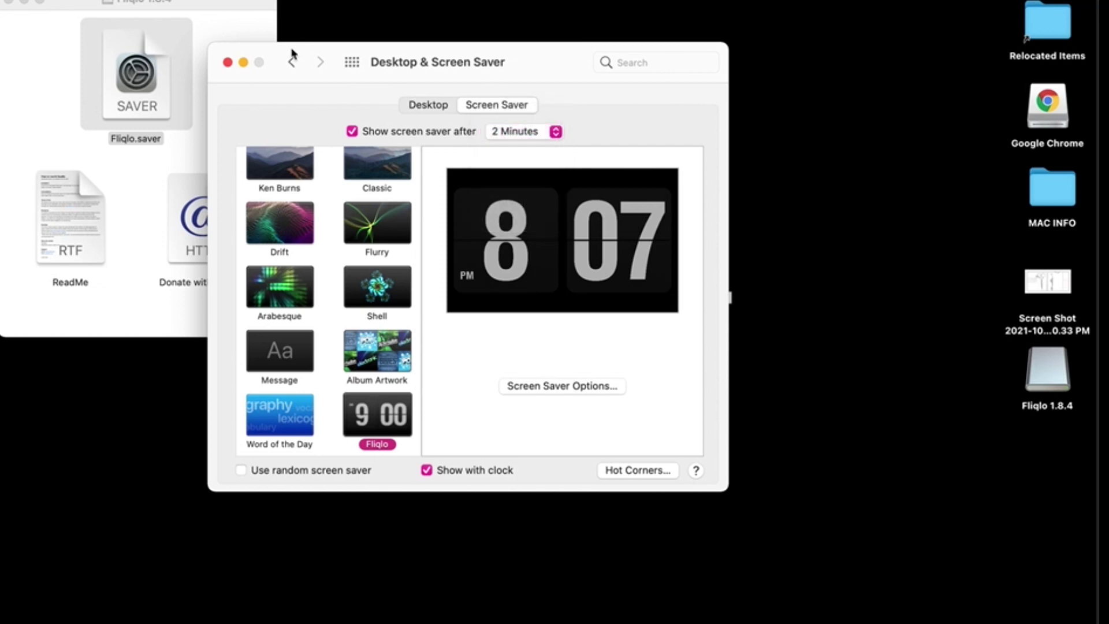